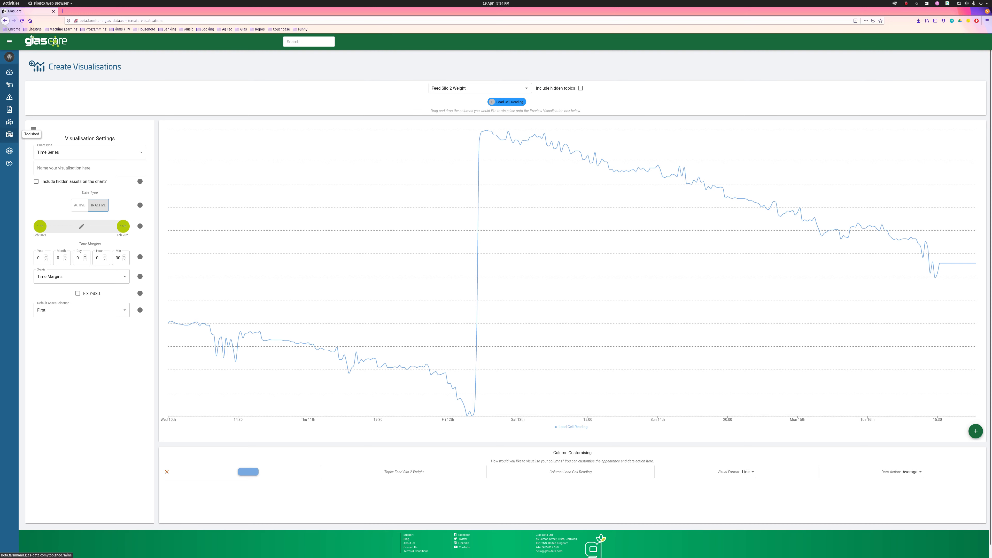
Browse the Tools Store from the Toolshed, return to the installed tools and open the Load Cell Calibrator
click(9, 134)
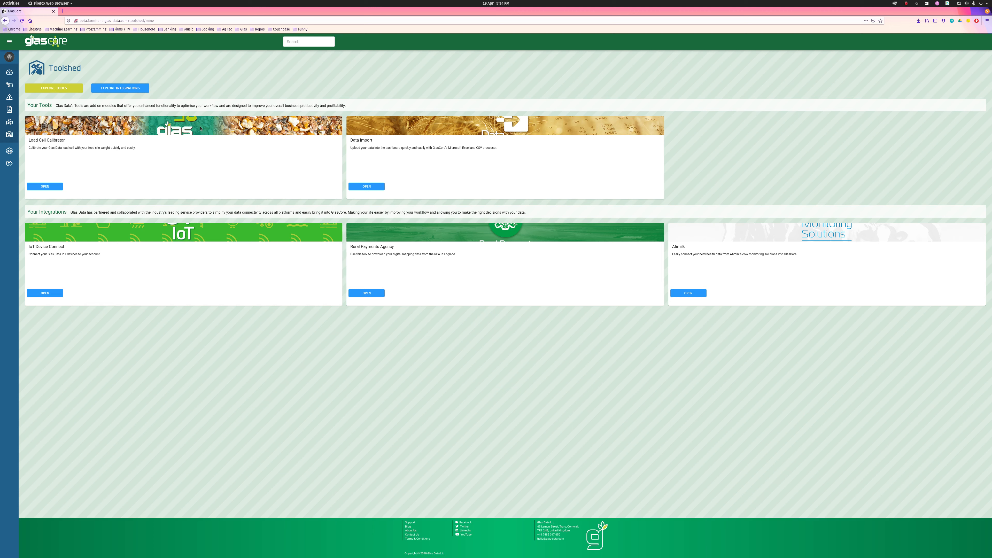
click(60, 90)
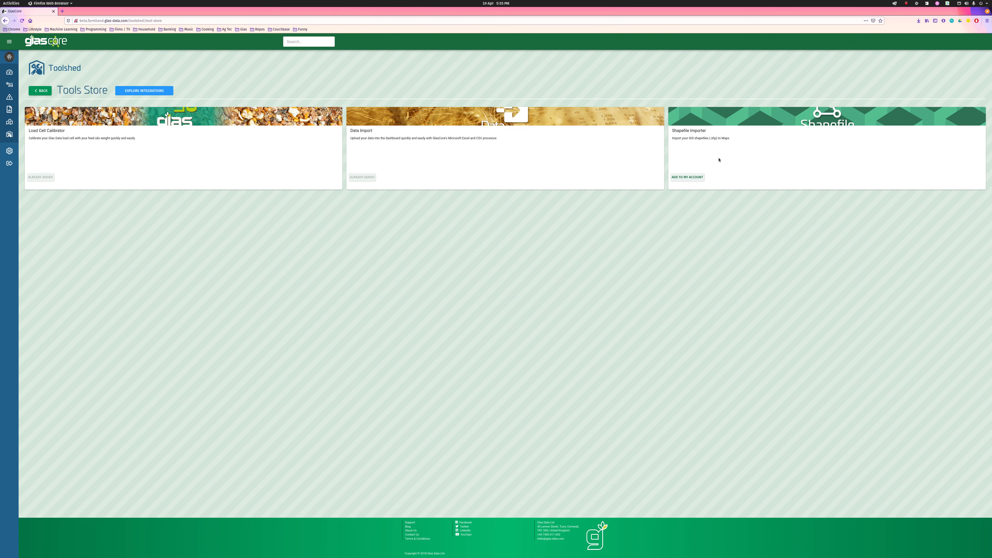
click(40, 91)
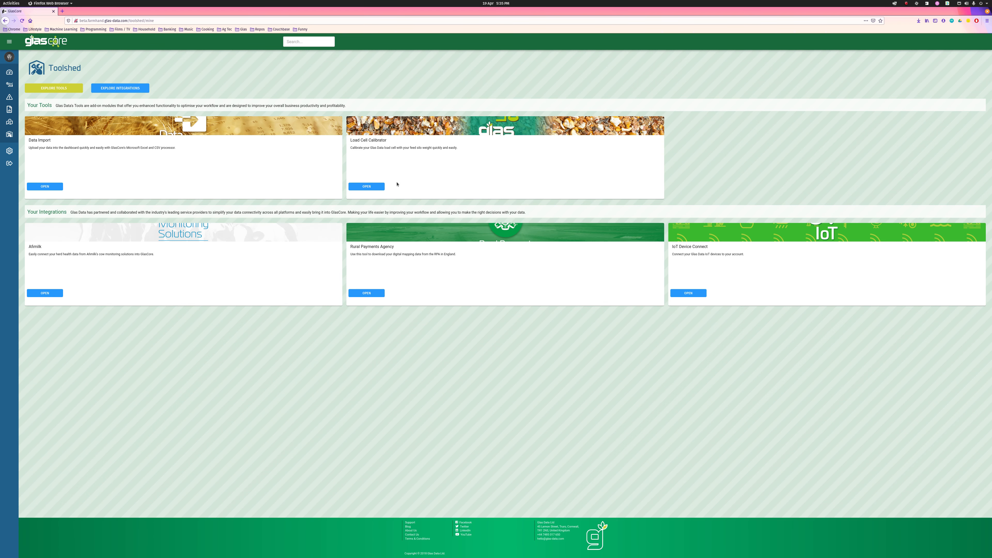
click(366, 187)
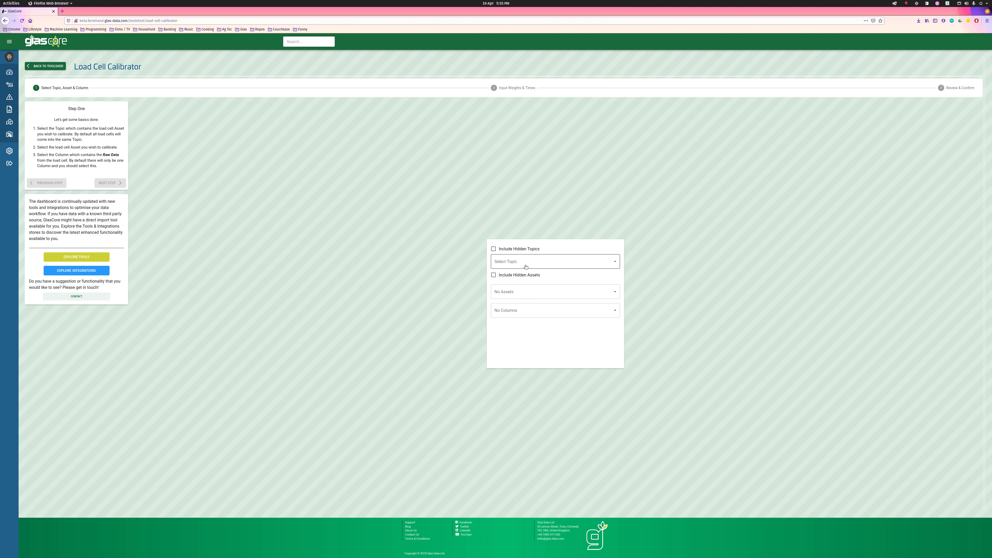
Choose topic Feed Silo 2 Weight, asset Feed Silo 2: Load Cell and column Load Cell Reading, and continue to the weights and times stage
click(556, 266)
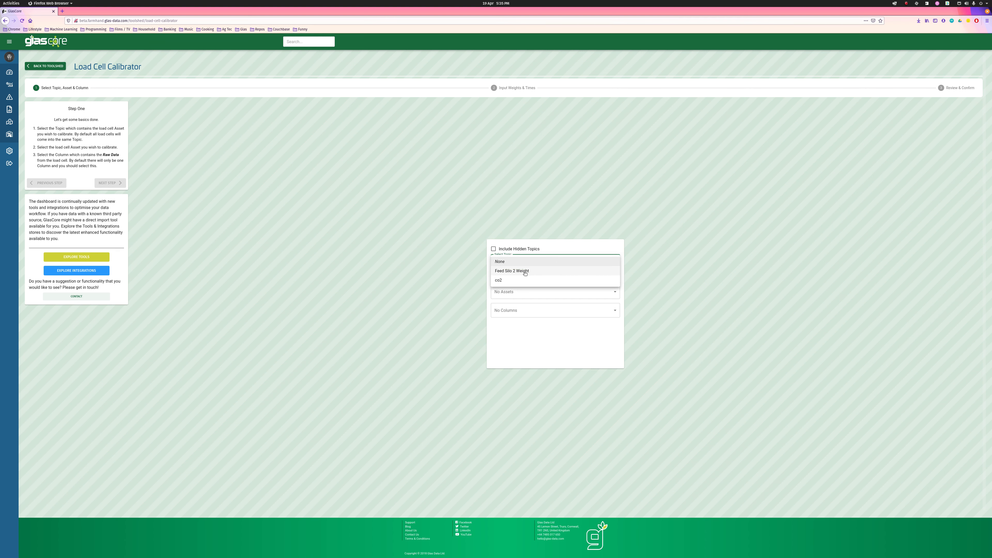
click(538, 271)
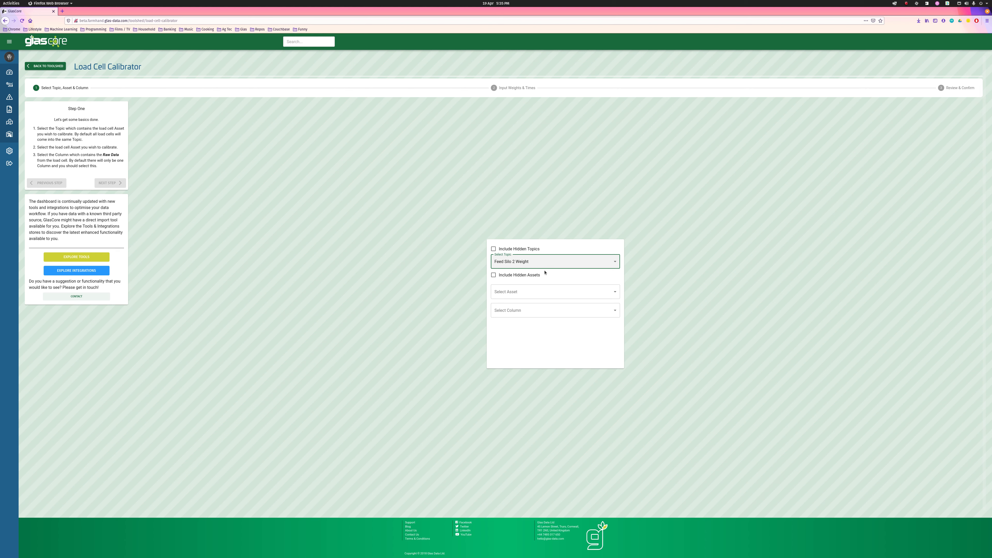
click(644, 269)
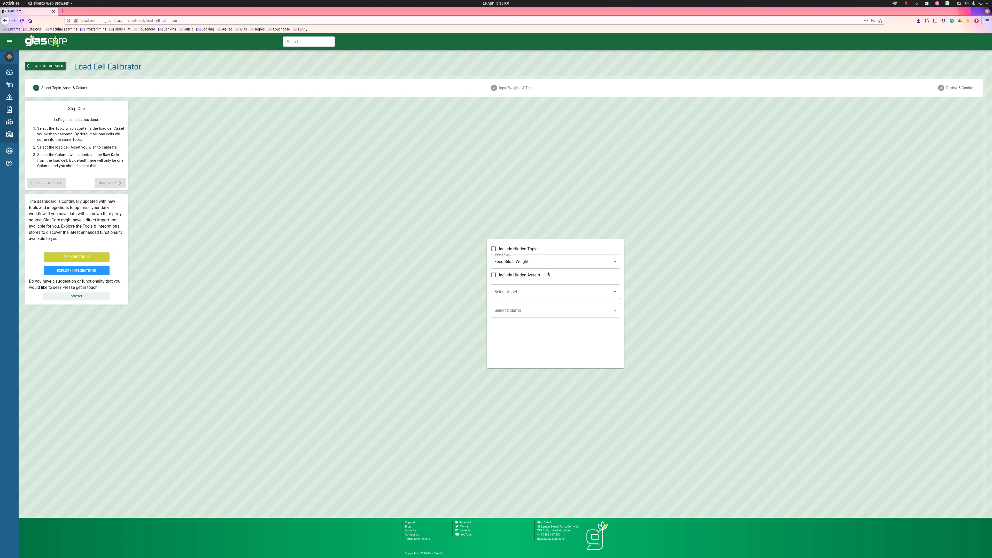
click(542, 295)
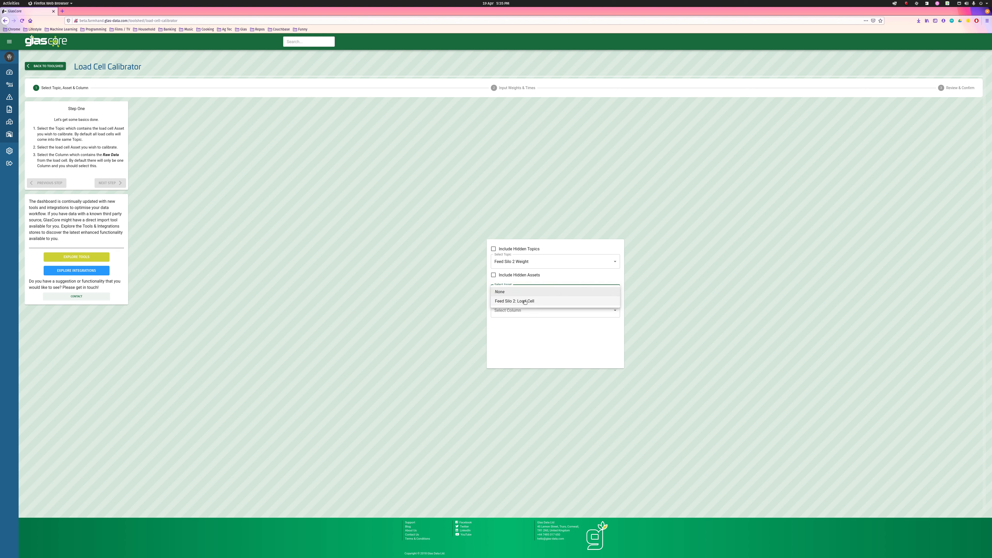
click(510, 302)
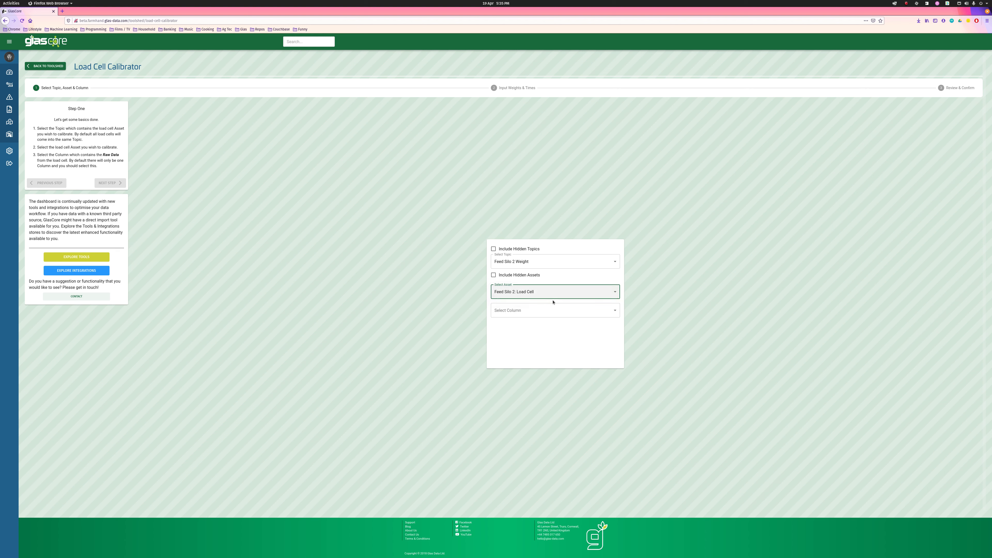
click(536, 311)
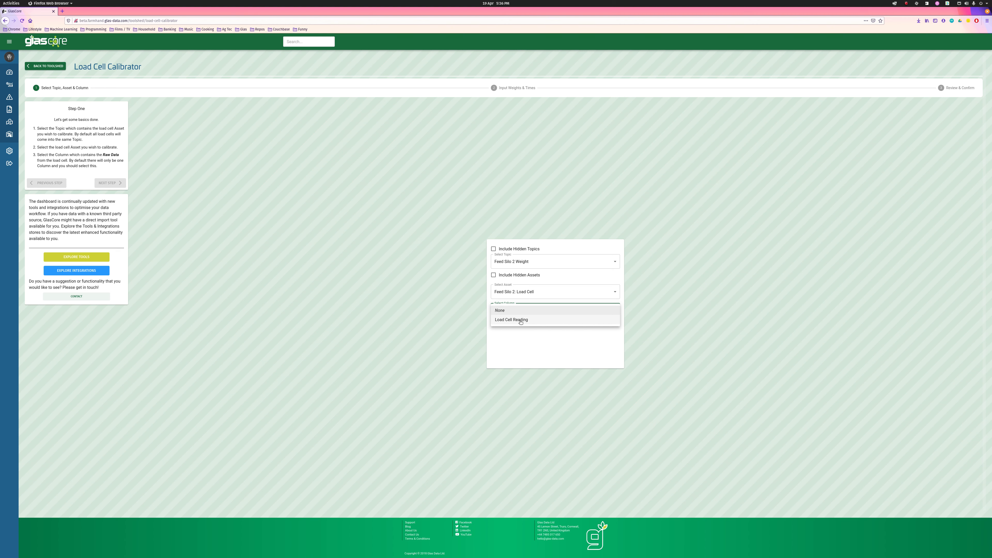
click(520, 321)
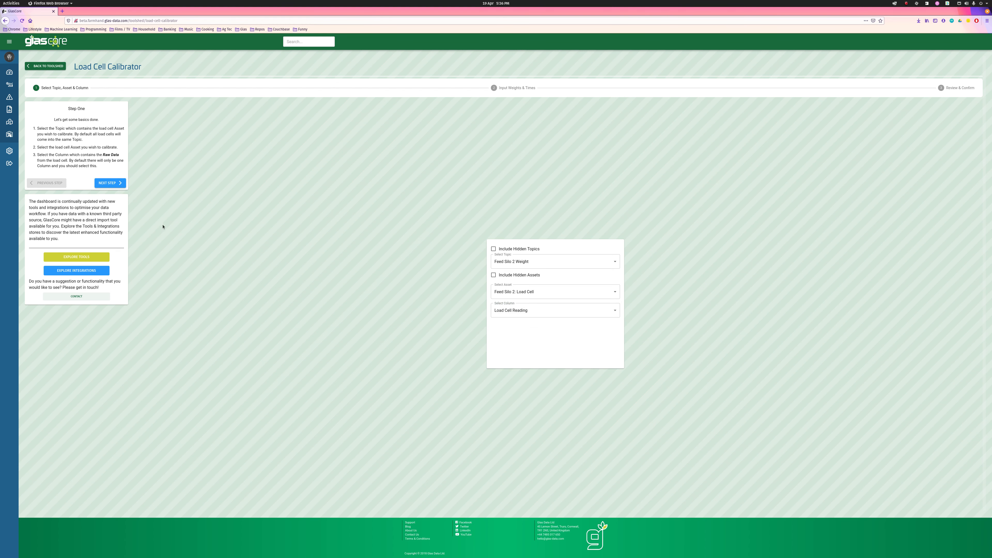
click(110, 183)
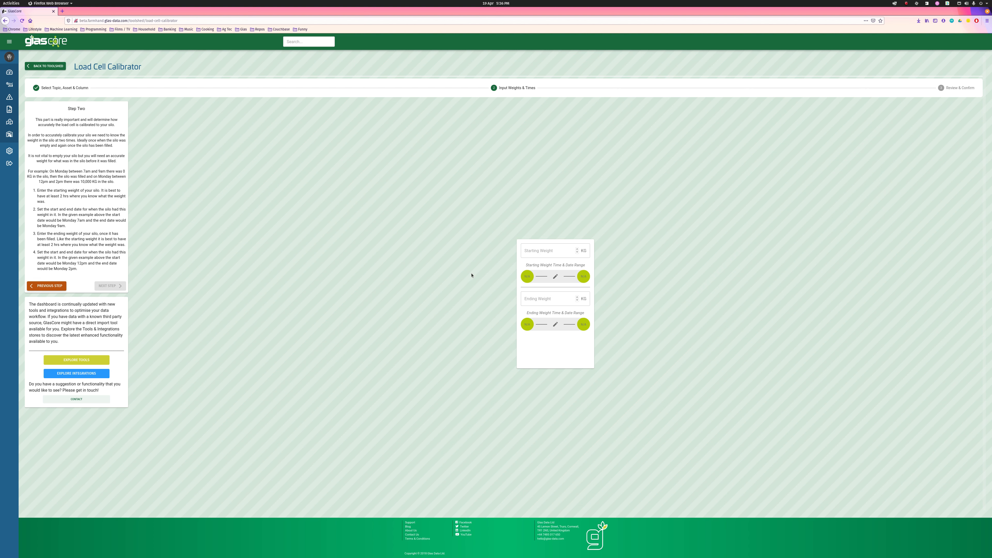
Enter a starting weight of 0 KG and pick Fri 12th Feb 2021 as its start and end date
click(538, 251)
text(0)
click(695, 294)
click(556, 277)
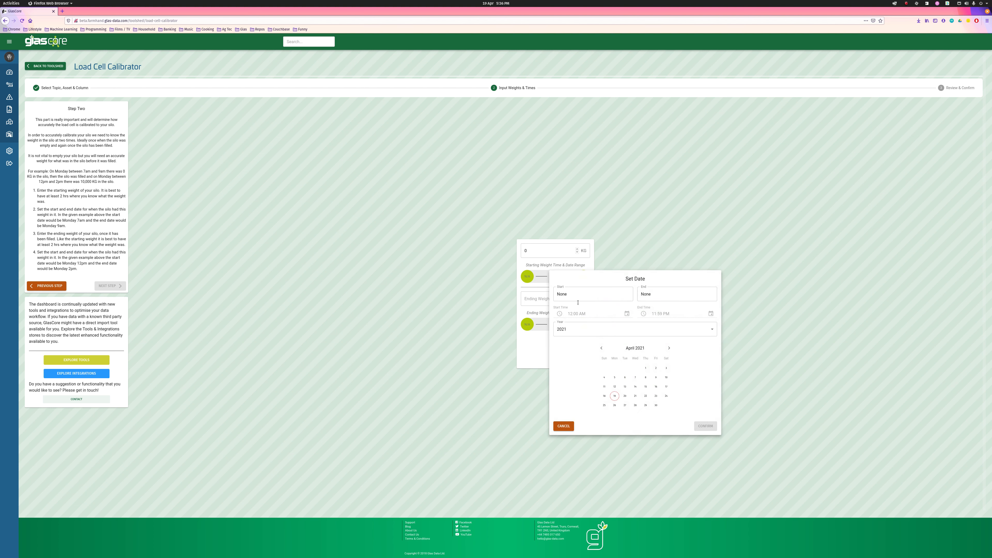
click(602, 348)
click(601, 348)
click(656, 377)
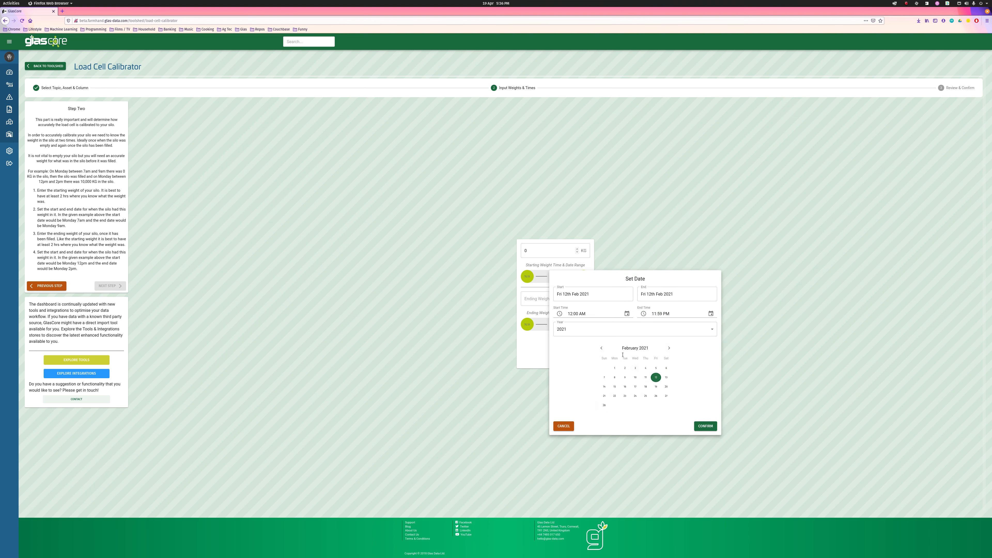
Set the starting weight's time range from 09:30 AM to 03:00 PM and confirm it
click(627, 314)
click(471, 309)
click(496, 331)
click(525, 348)
click(711, 314)
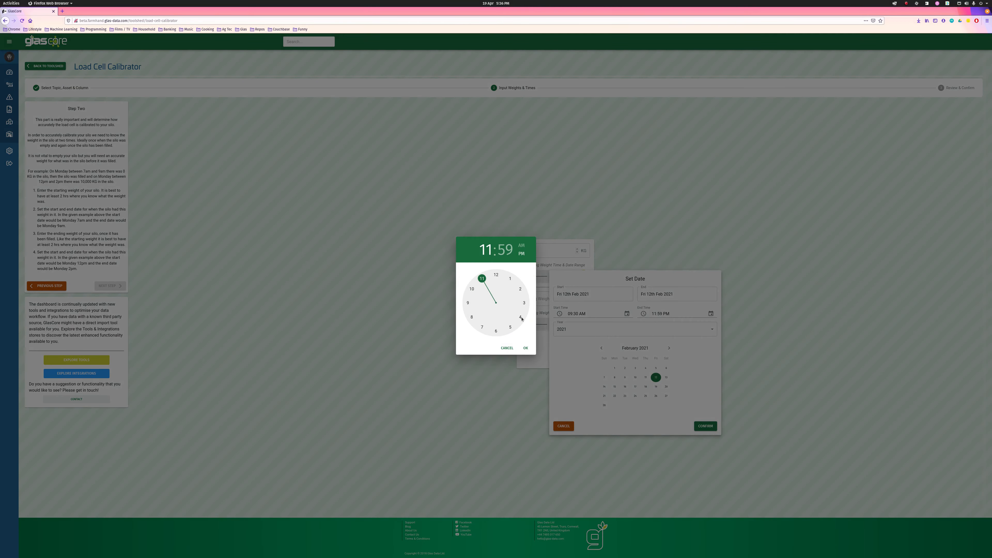
click(524, 303)
click(496, 276)
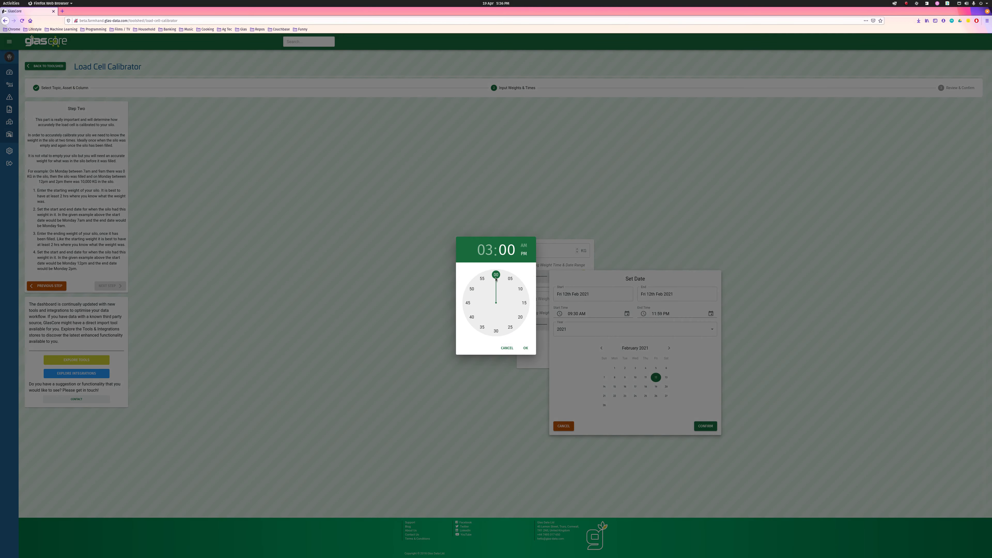
click(526, 348)
click(705, 426)
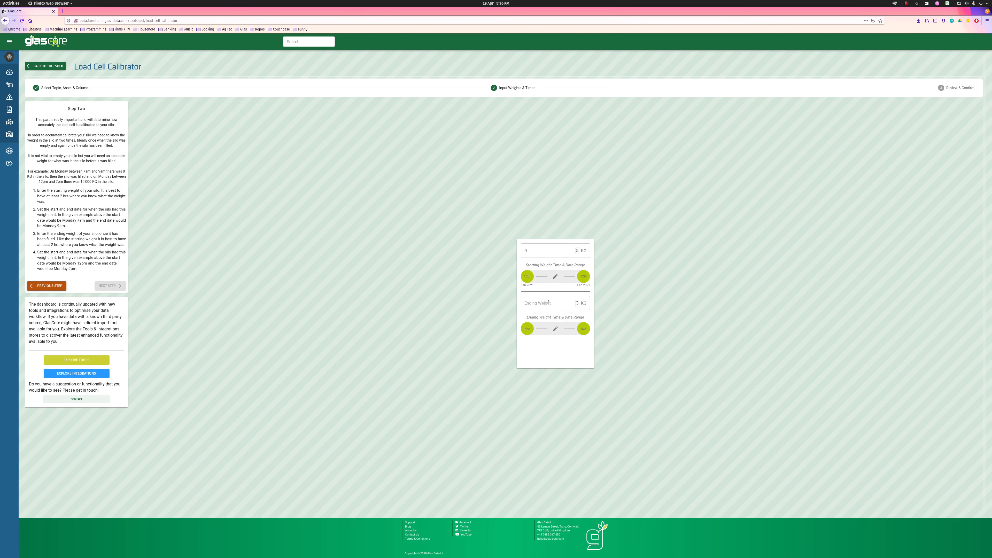
Enter an ending weight of 10000 KG and pick Fri 12th Feb 2021 as its start and end date
click(550, 303)
text(10000)
click(570, 368)
click(555, 328)
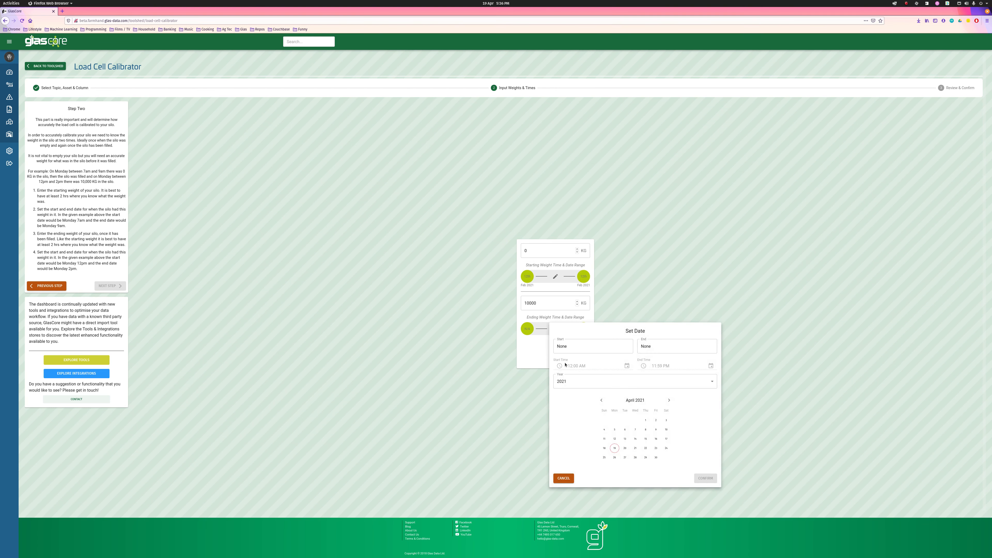
click(602, 400)
click(602, 401)
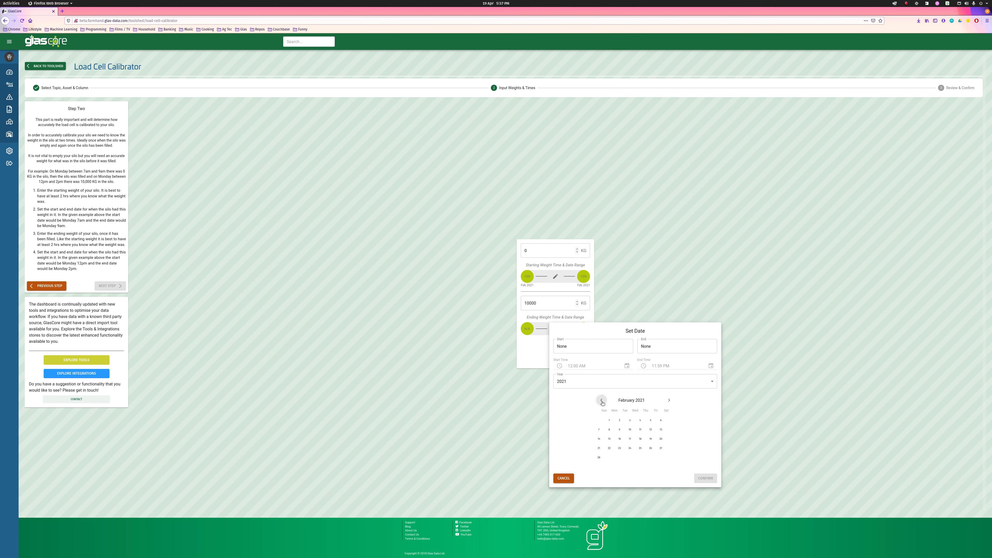
click(656, 430)
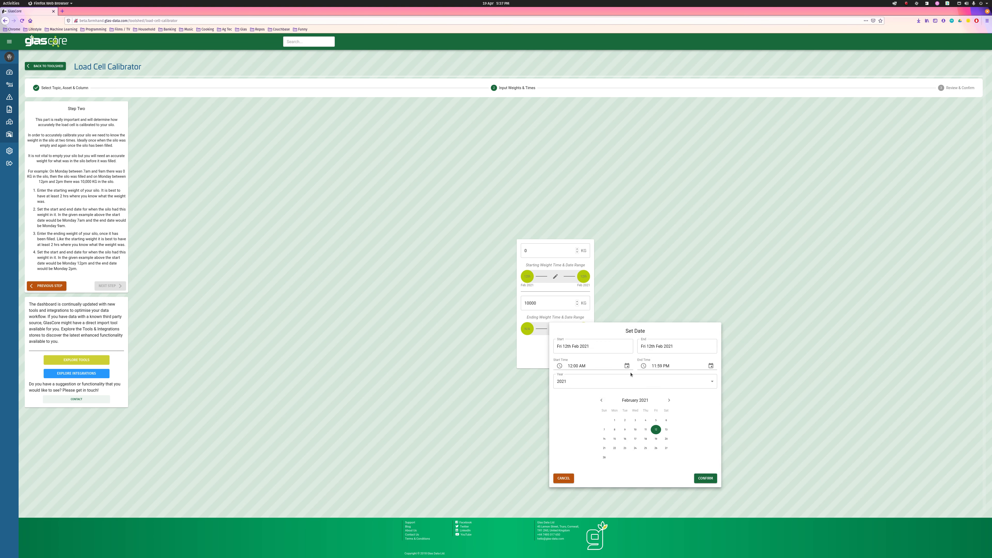
Set the ending weight's time range from 05:30 PM to 10:30 PM, confirm it and continue to the calibration review
click(617, 367)
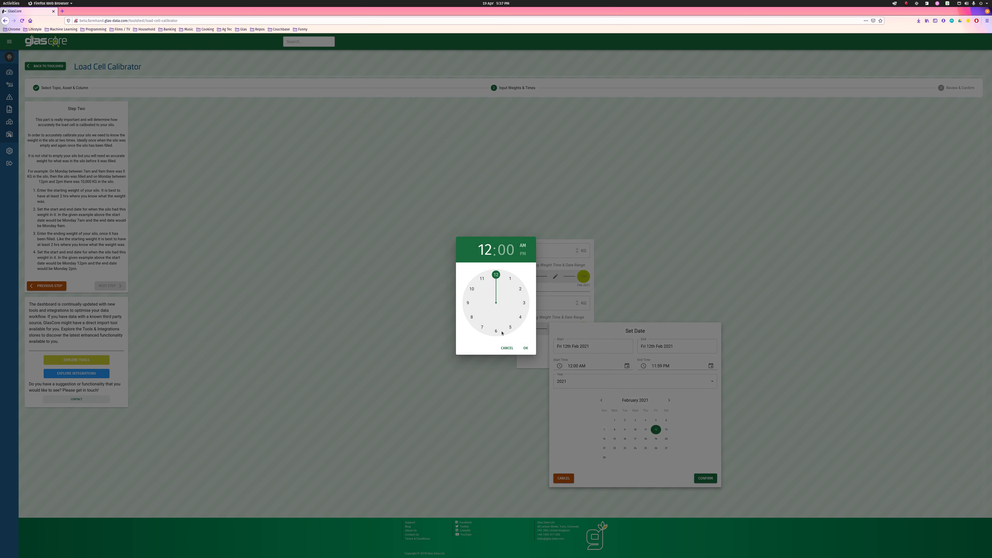
click(510, 327)
click(496, 331)
click(523, 254)
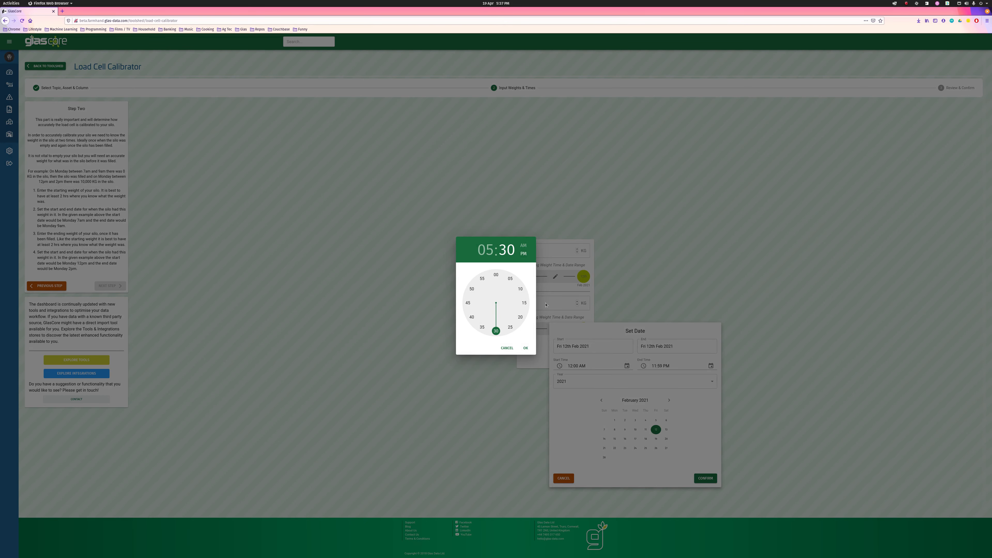
click(526, 346)
click(680, 366)
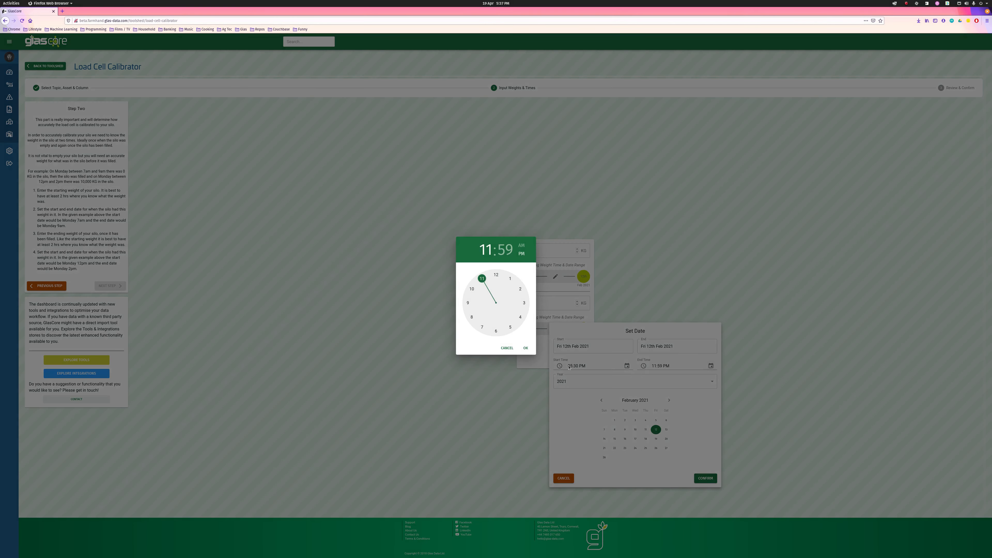
click(472, 289)
click(496, 330)
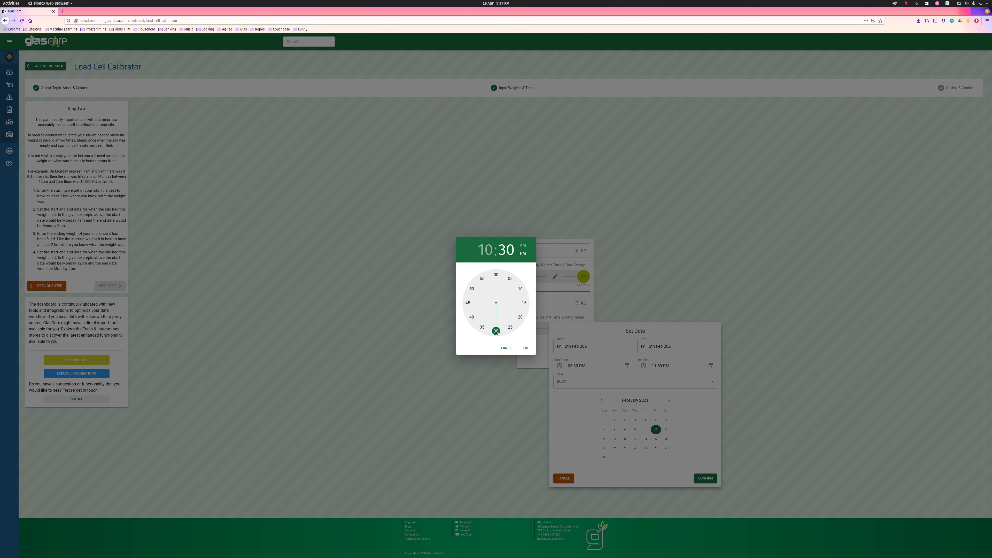
click(526, 348)
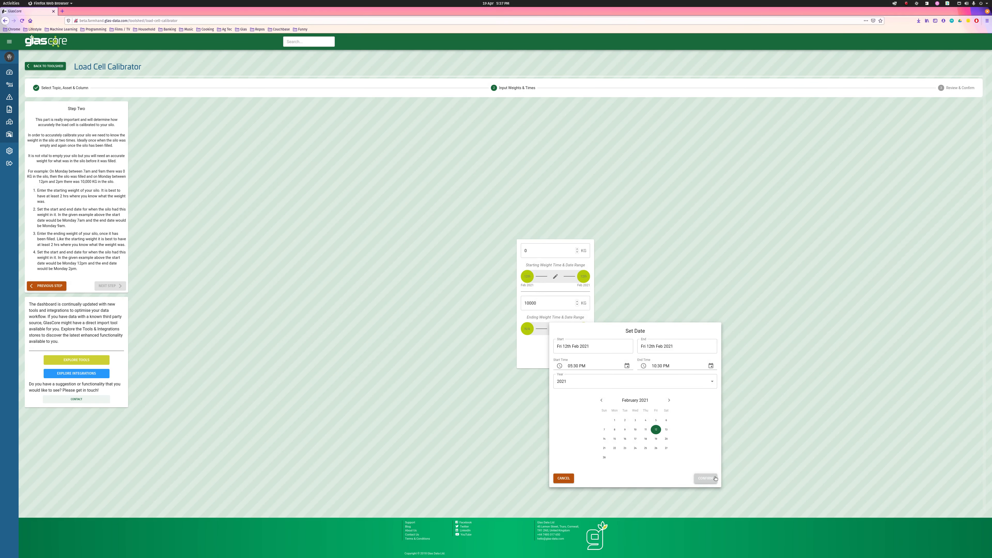
click(705, 478)
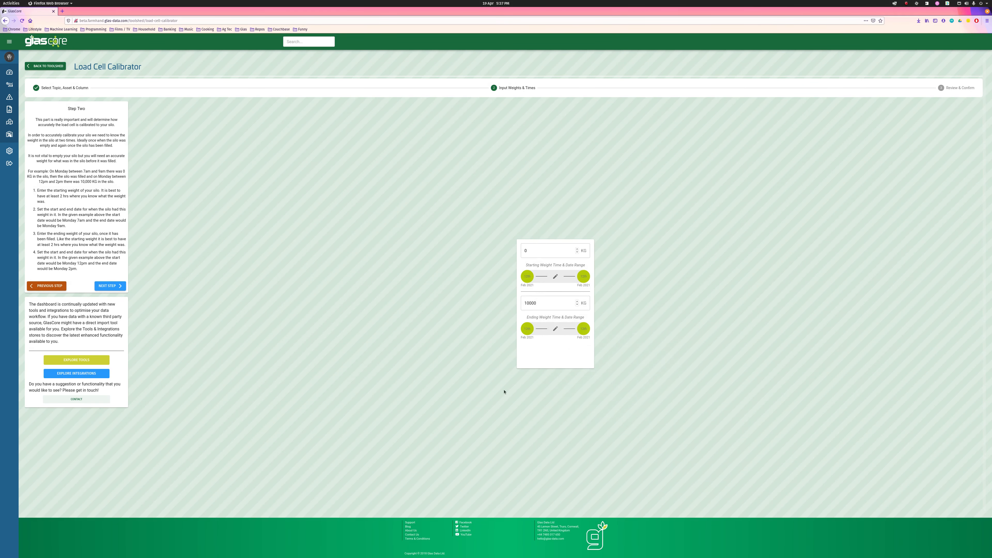
click(120, 285)
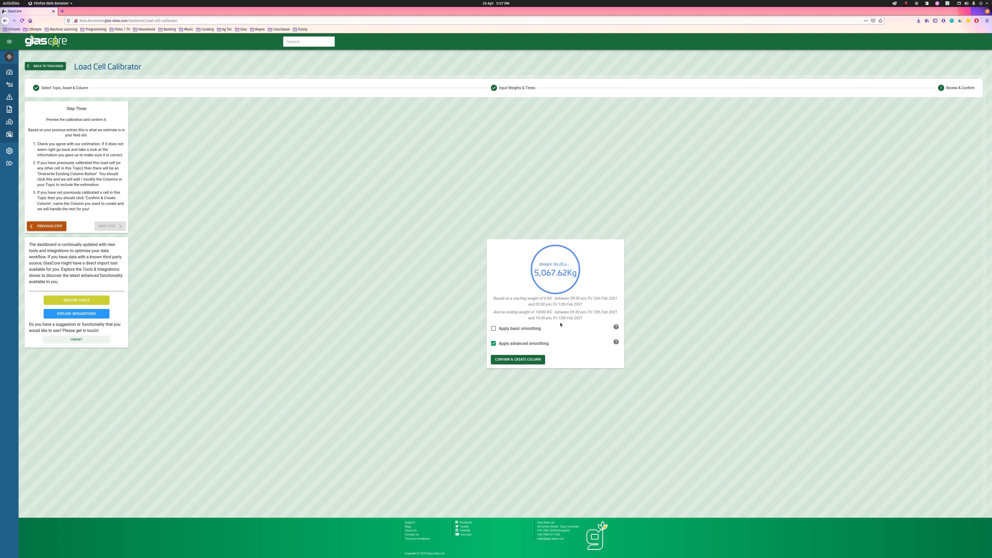
Review the estimated silo weight and read the help texts for basic and advanced smoothing
drag(535, 273, 580, 275)
click(584, 279)
click(617, 327)
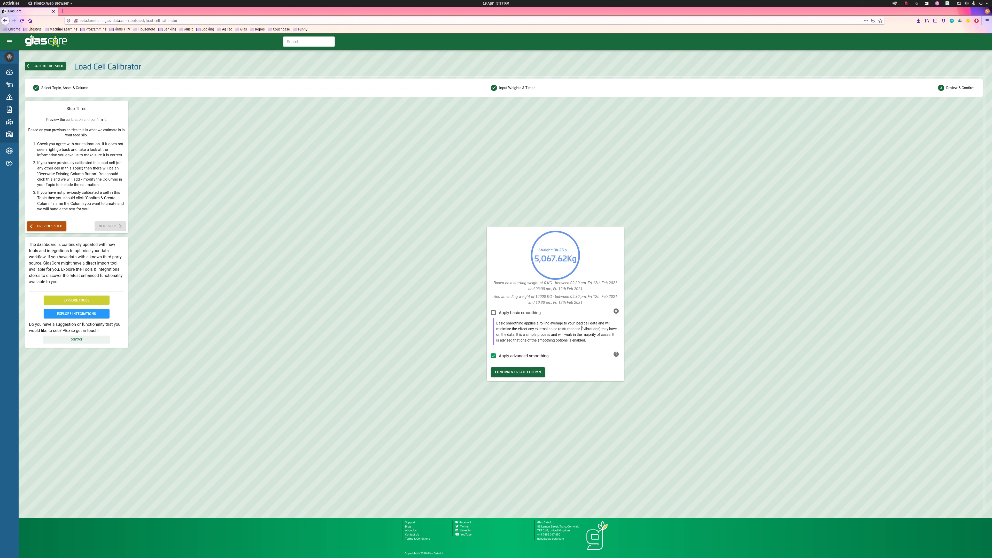
click(616, 355)
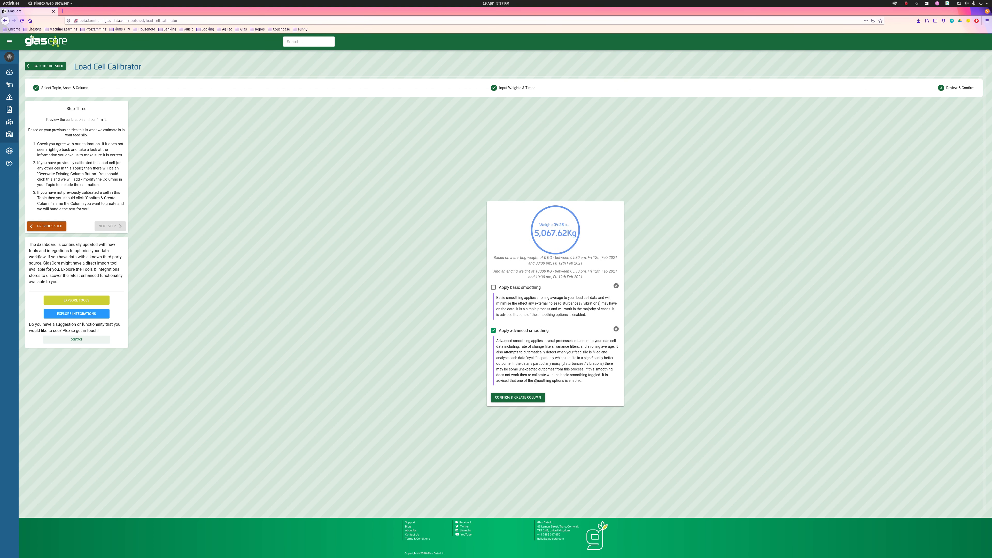
click(617, 329)
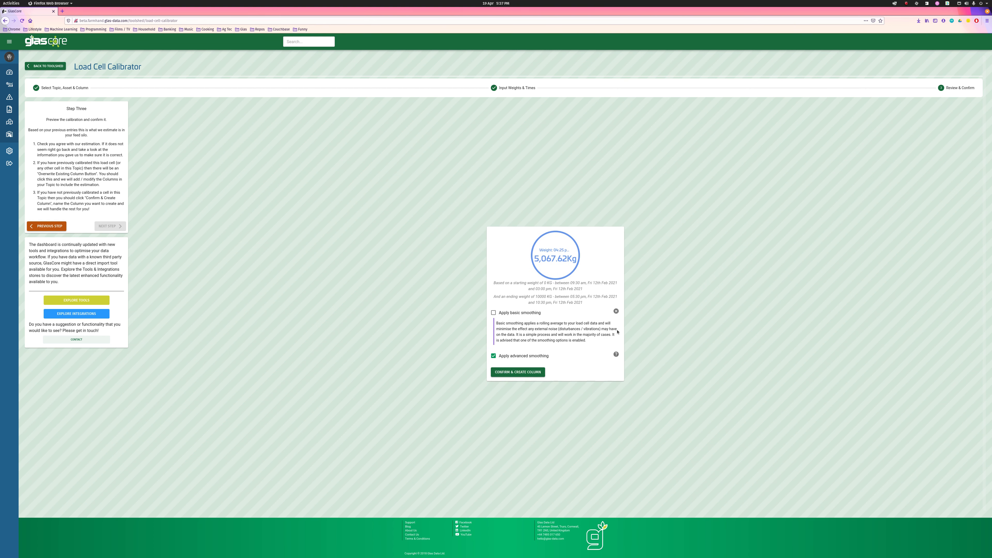
click(618, 314)
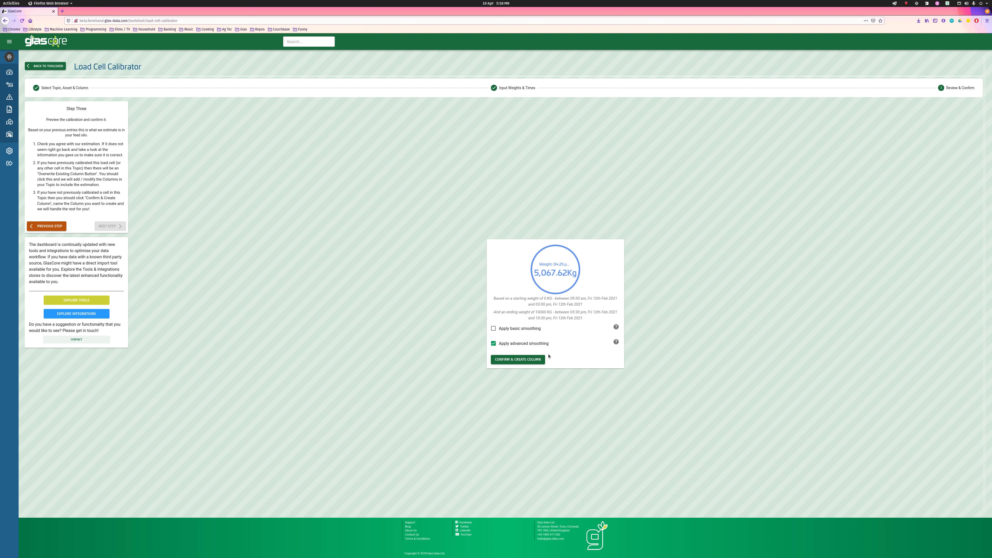
Confirm the calibration by creating a column named Estimated KGs, and go to the topic data
click(517, 360)
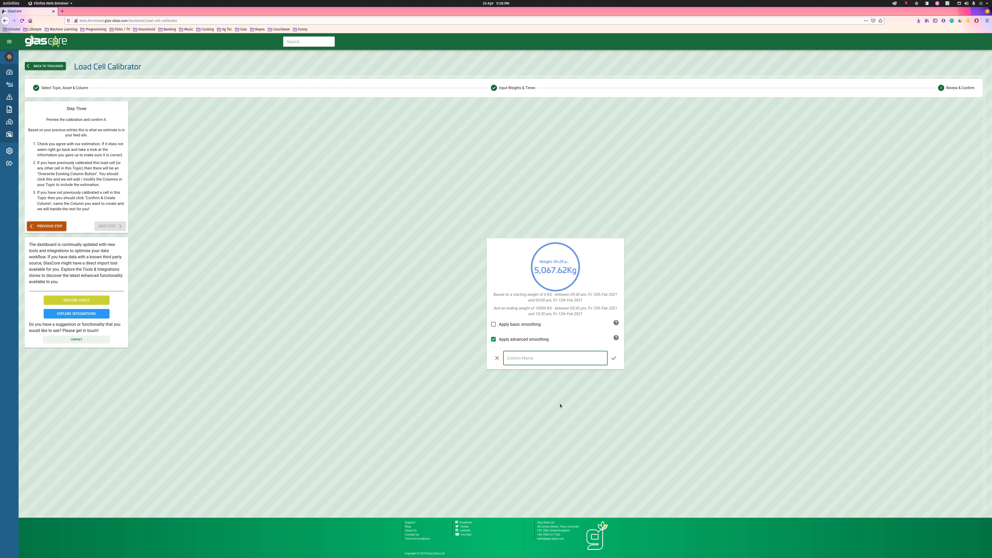
text(E)
click(559, 405)
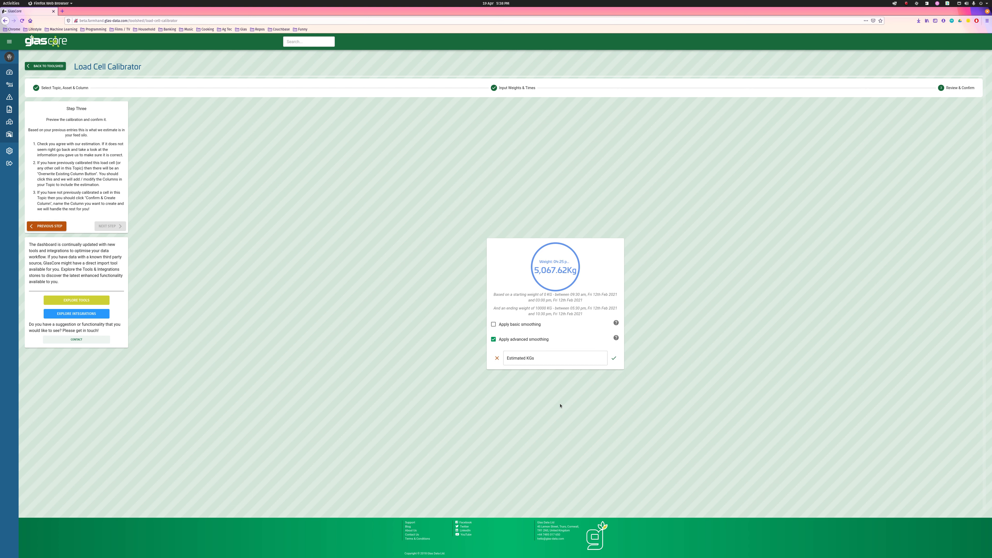
click(613, 358)
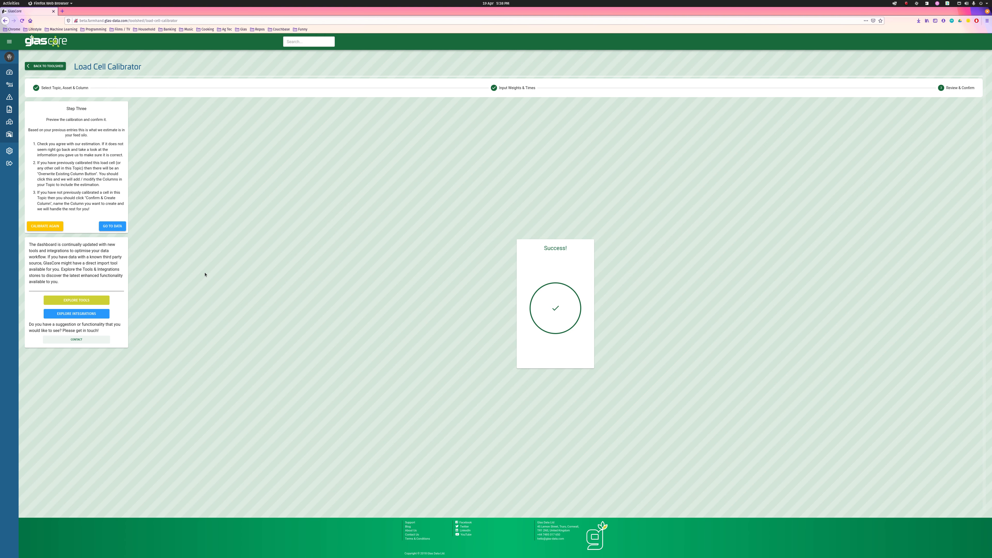
click(115, 228)
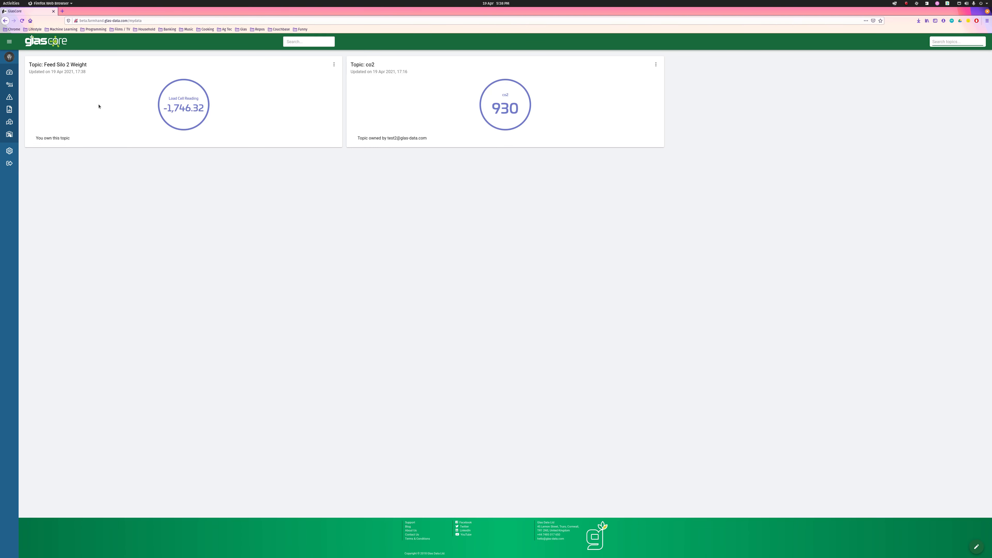
Open the Feed Silo 2 Weight topic and view the data table of the Feed Silo 2: Load Cell asset
click(76, 68)
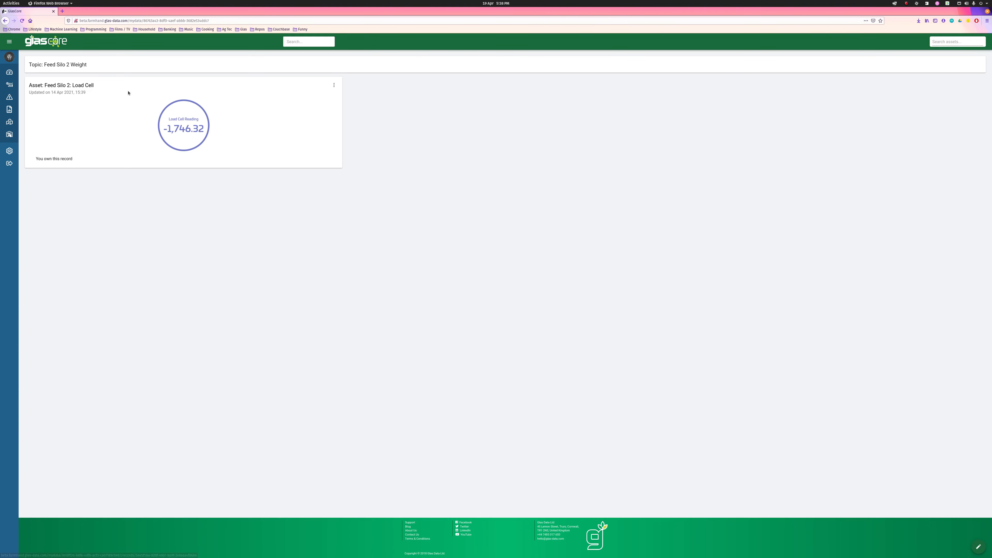
click(76, 86)
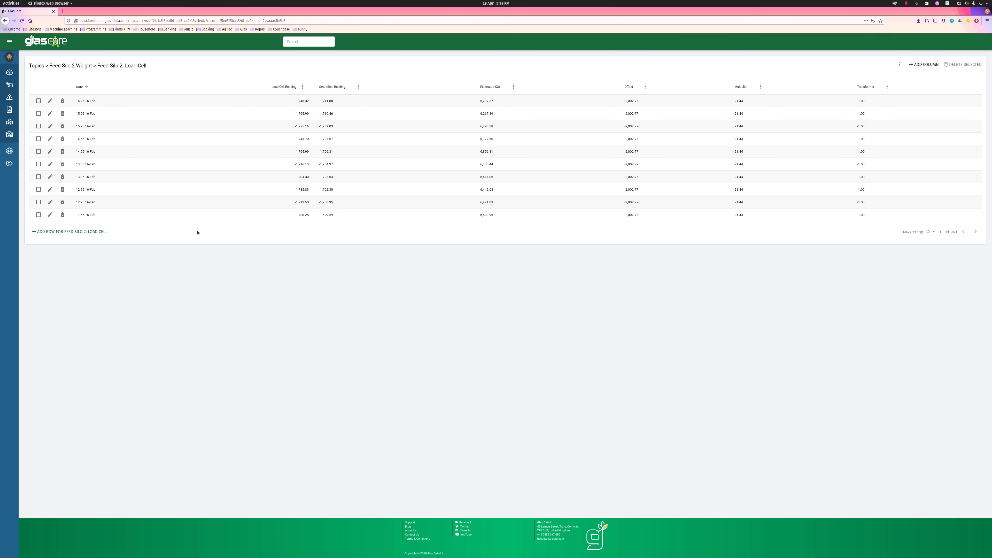
Start a new visualisation based on the Feed Silo 2 Weight topic
click(11, 84)
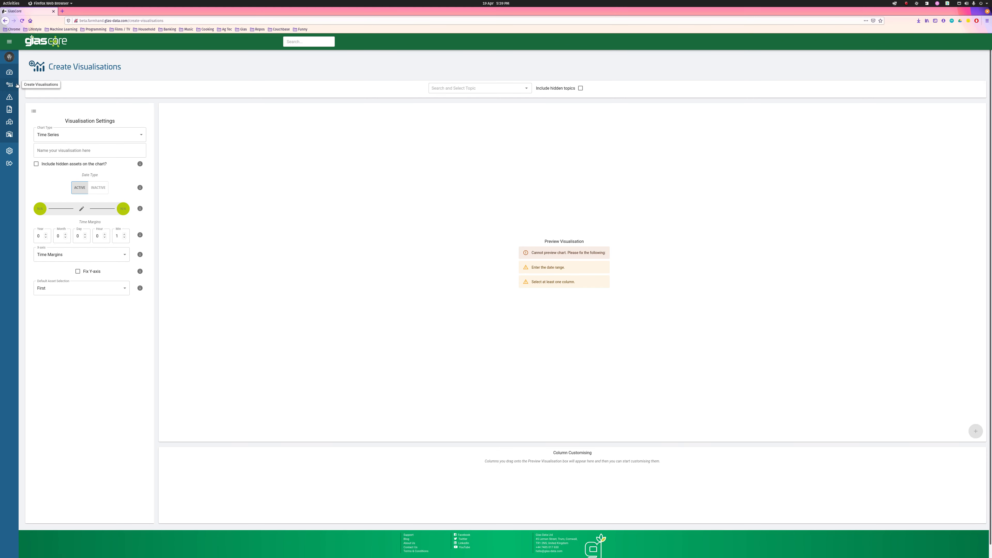
click(472, 88)
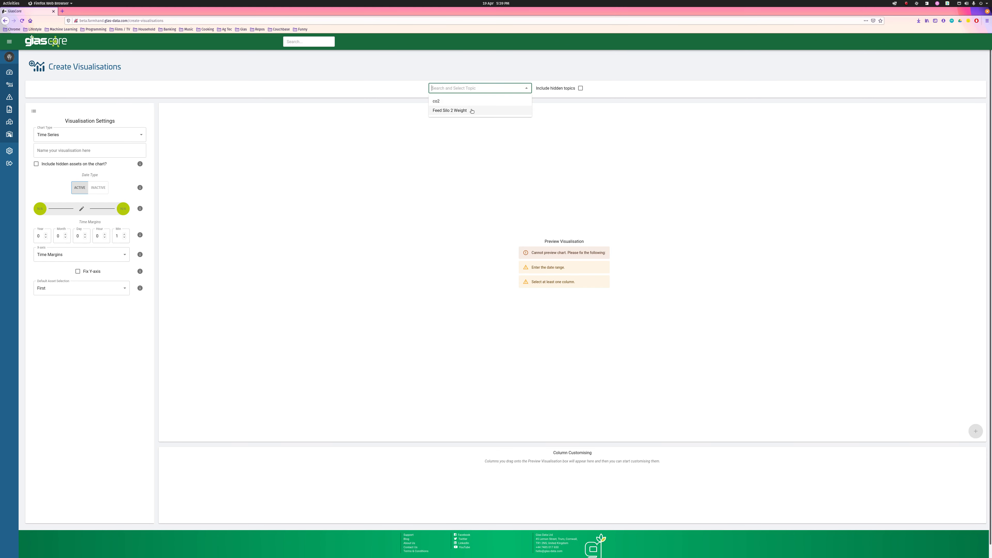
click(462, 112)
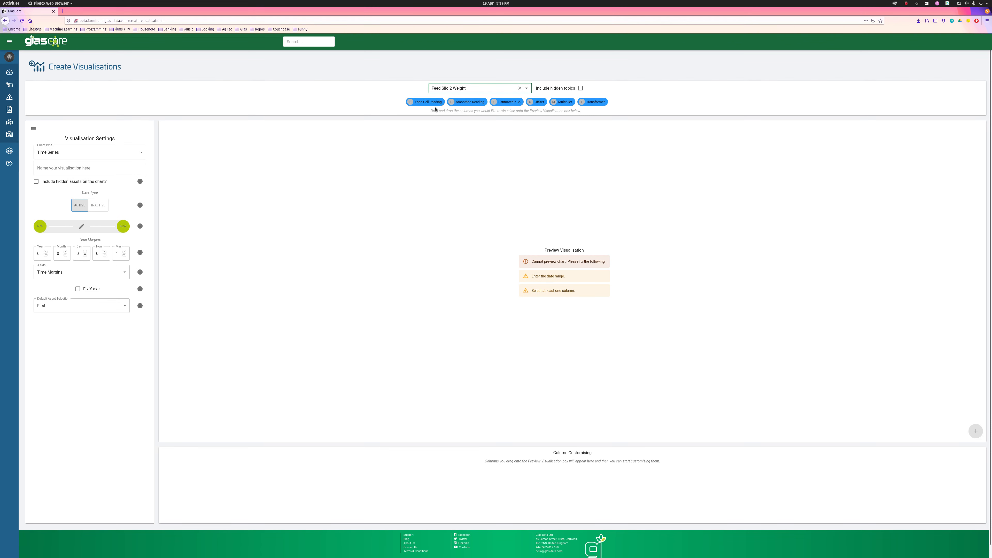
Plot the Load Cell Reading and Smoothed Reading columns with an inactive date range from Wed 10th Feb 2021 to Tue 16th Feb 2021
drag(424, 102, 460, 198)
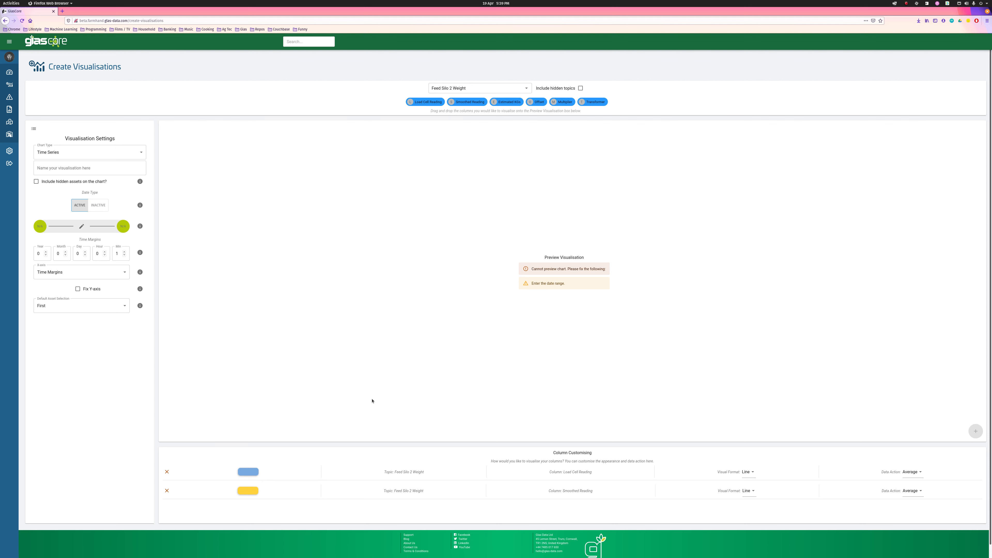
click(98, 204)
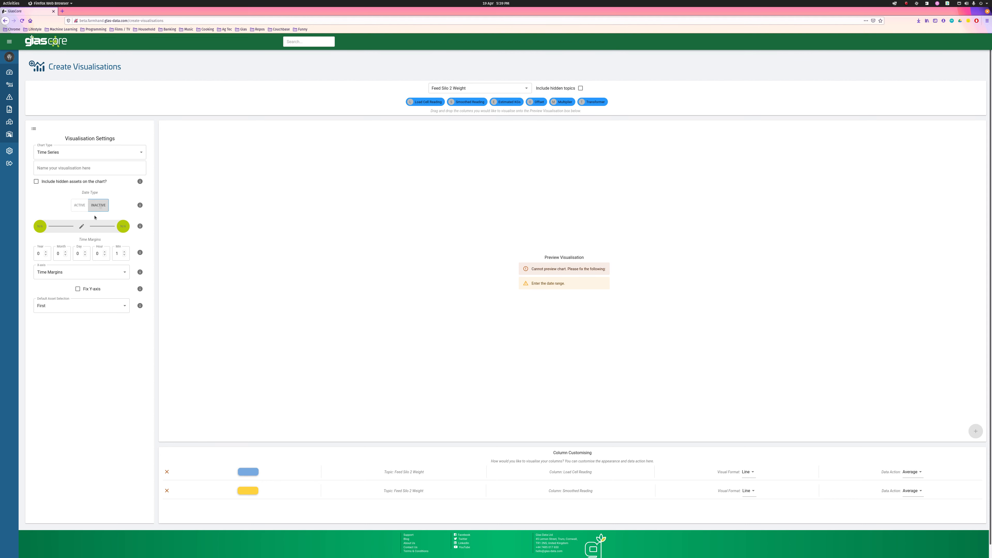
click(81, 226)
click(127, 298)
click(128, 299)
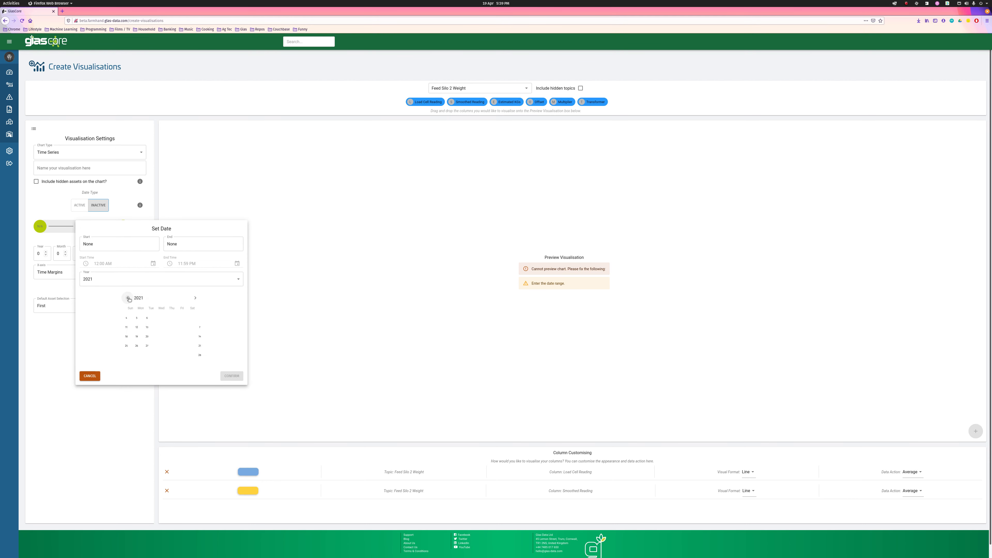
click(161, 328)
click(151, 336)
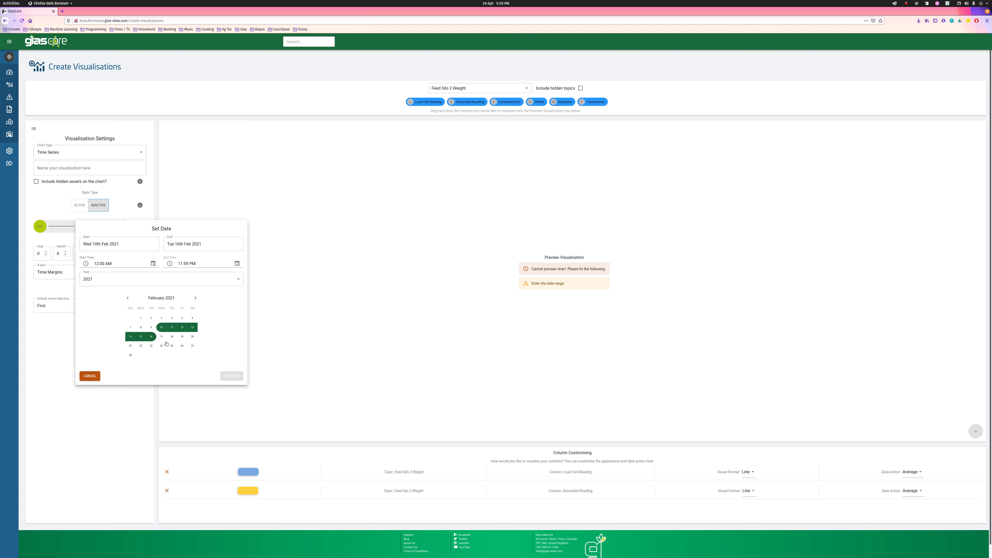
click(231, 376)
Set the time margin to 30 minutes and preview the time series chart
click(120, 259)
key(BackSpace)
text(30)
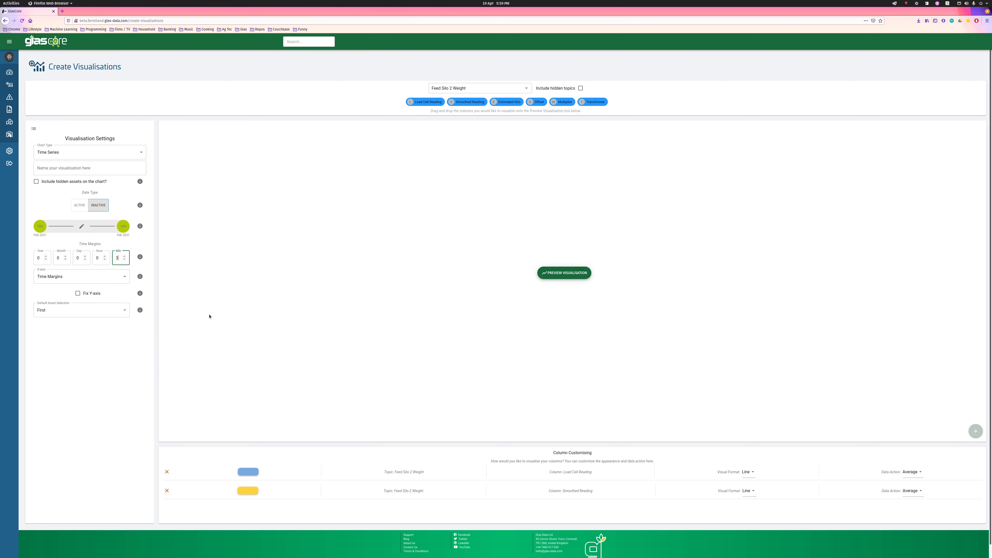
click(66, 389)
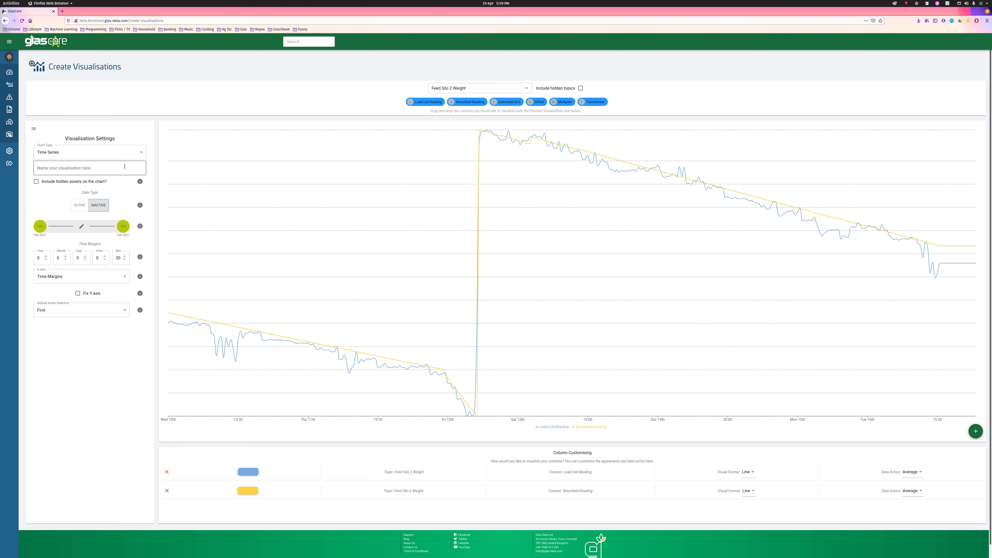
Change the chart type to Latest Value and set its presentation type to Silo Solid
click(125, 153)
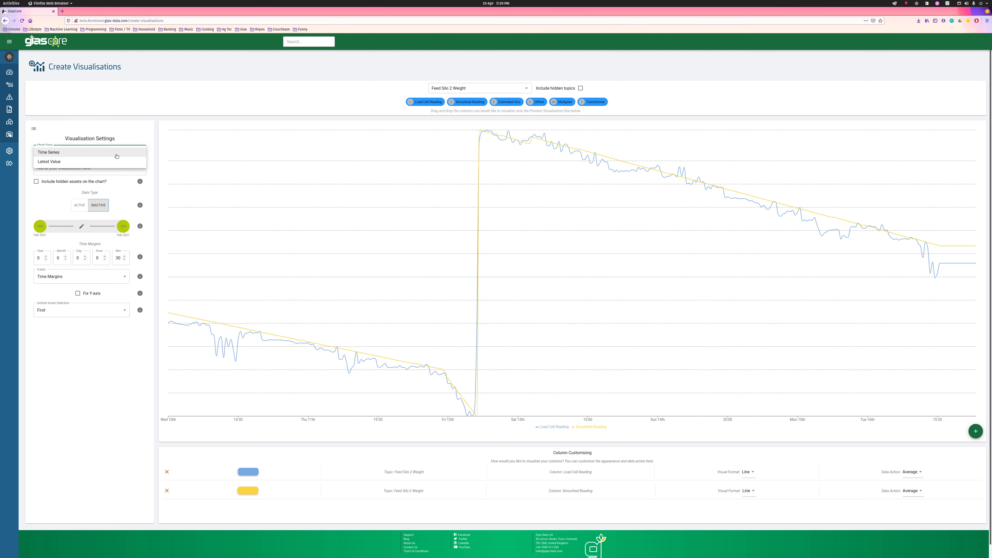
click(98, 162)
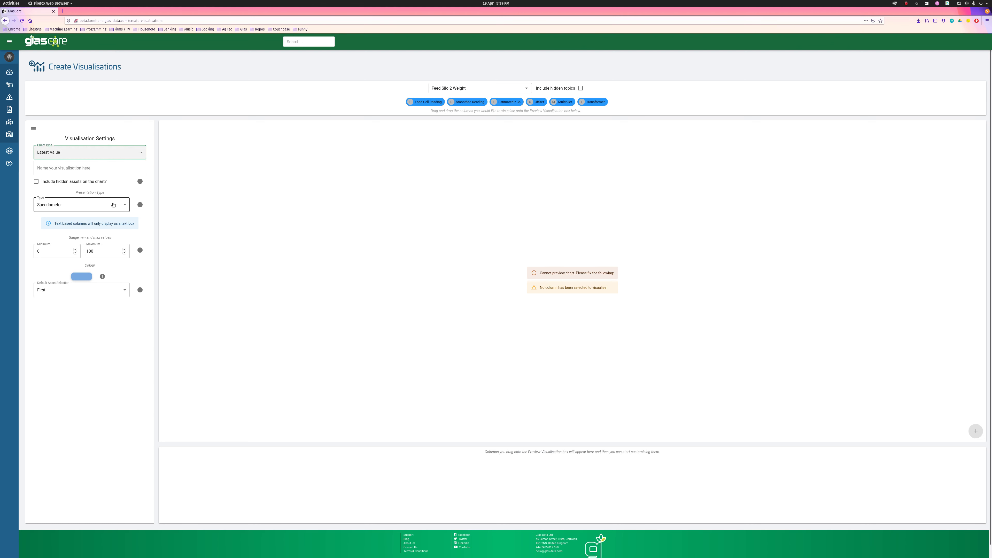
click(65, 153)
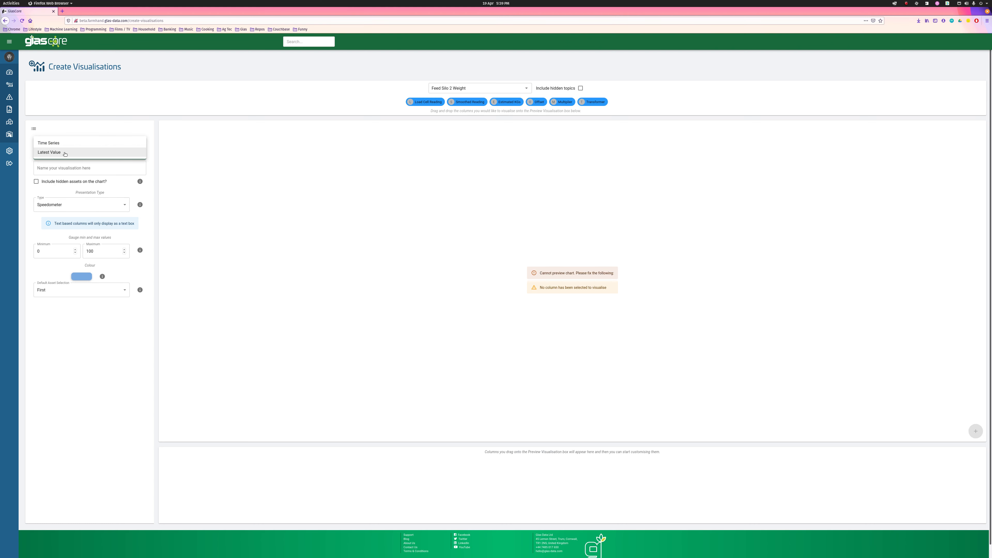
click(65, 153)
click(82, 204)
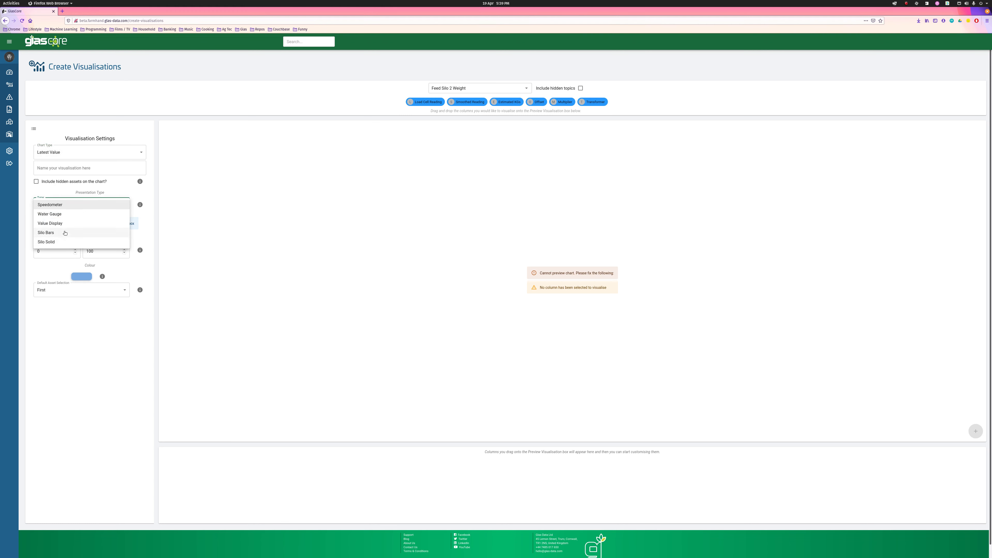
click(62, 243)
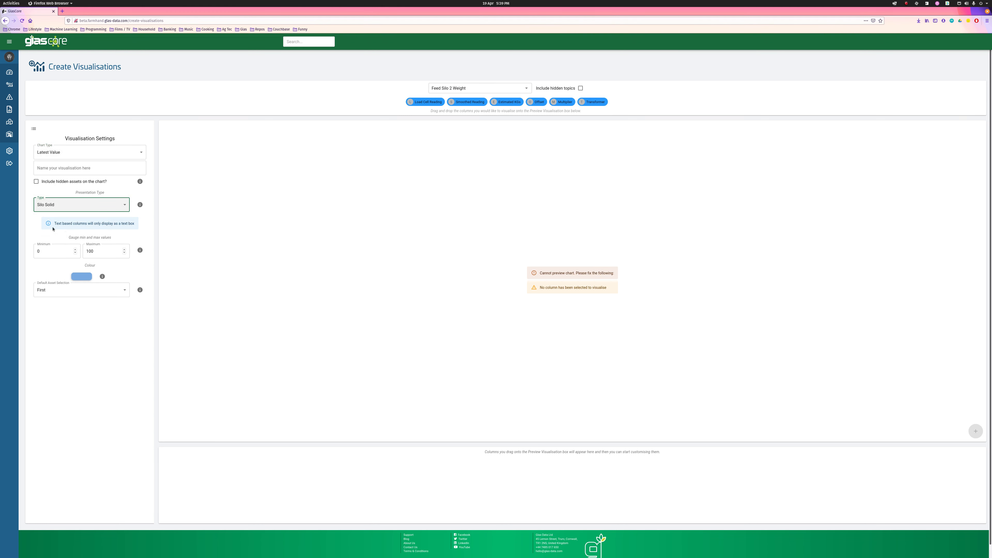
Set the gauge maximum to 10000 and preview the silo using the Estimated KGs column
click(111, 254)
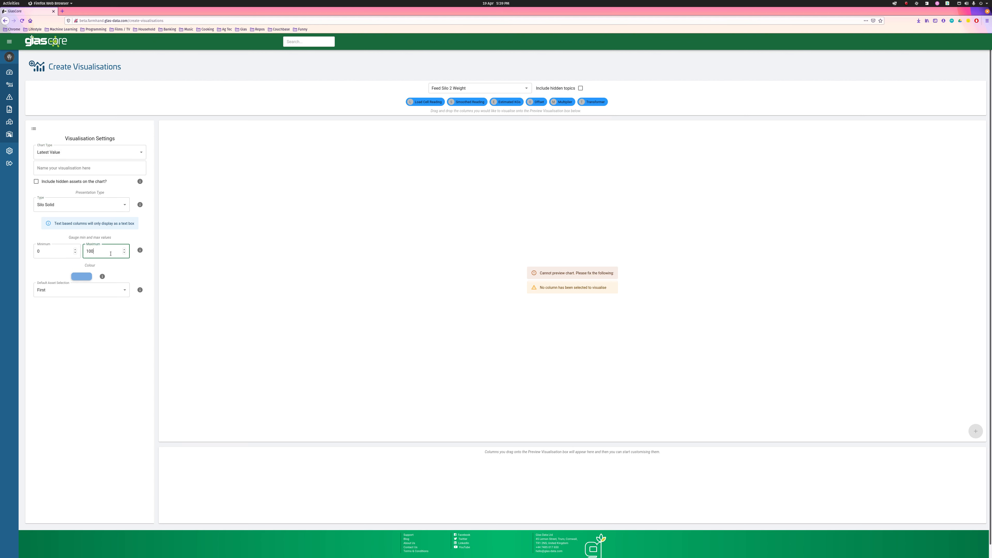
key(BackSpace)
key(BackSpace)
key(BackSpace)
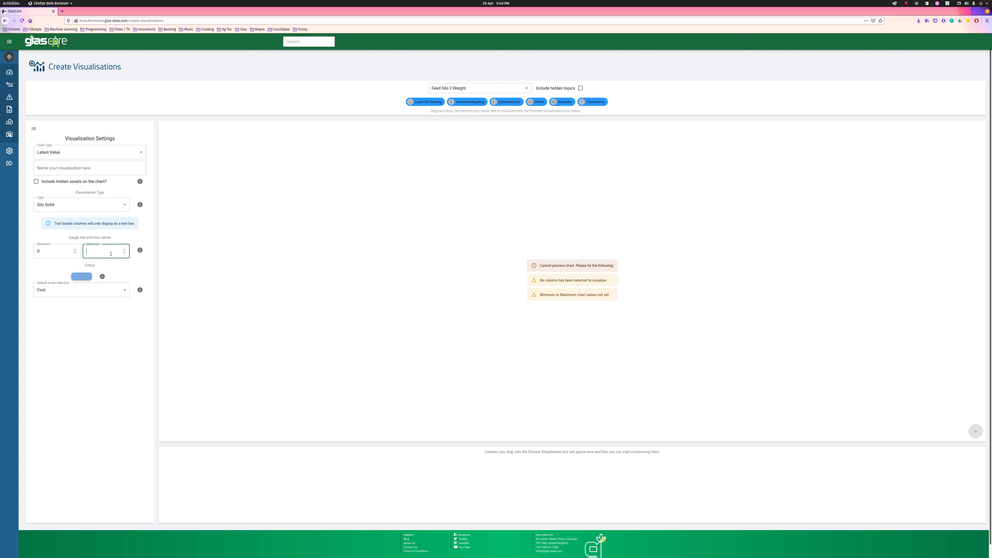
text(10000)
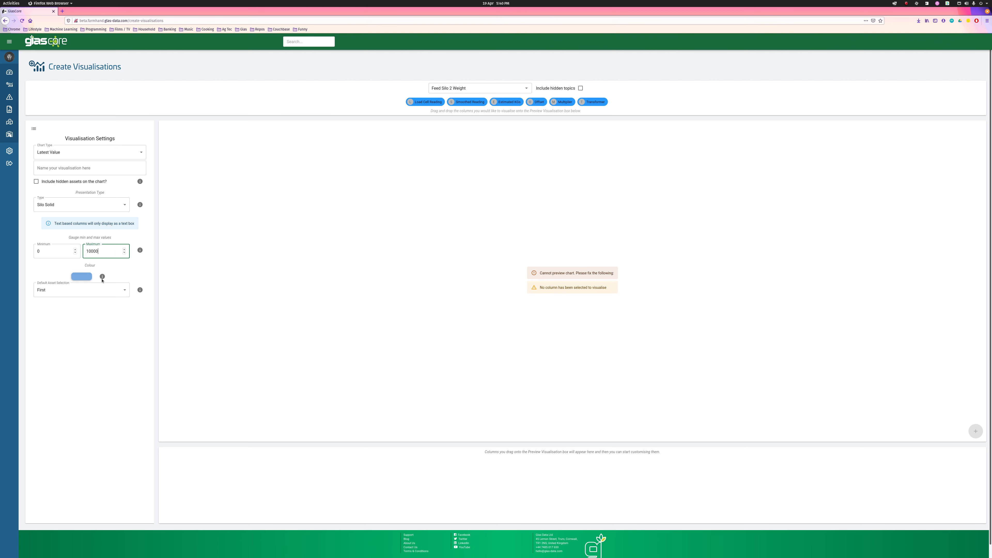
click(108, 348)
drag(509, 111, 509, 144)
click(590, 281)
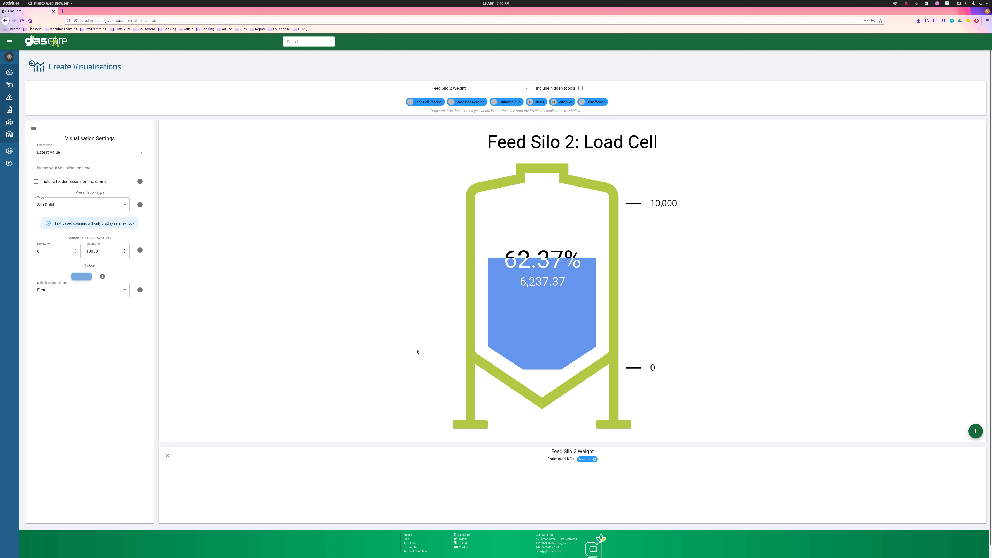
Change the silo's fill colour to orange and preview the visualisation again
click(74, 278)
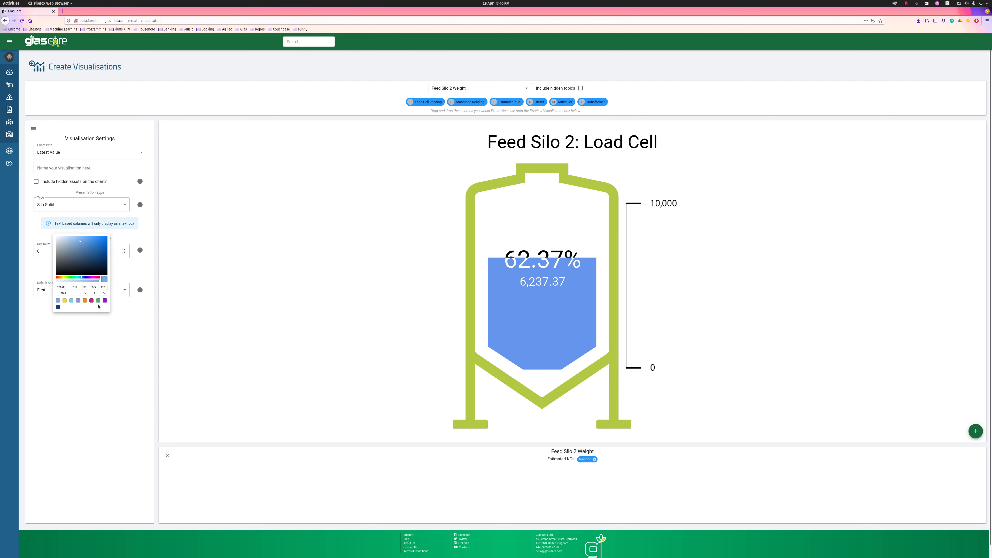
click(85, 302)
click(342, 319)
click(573, 281)
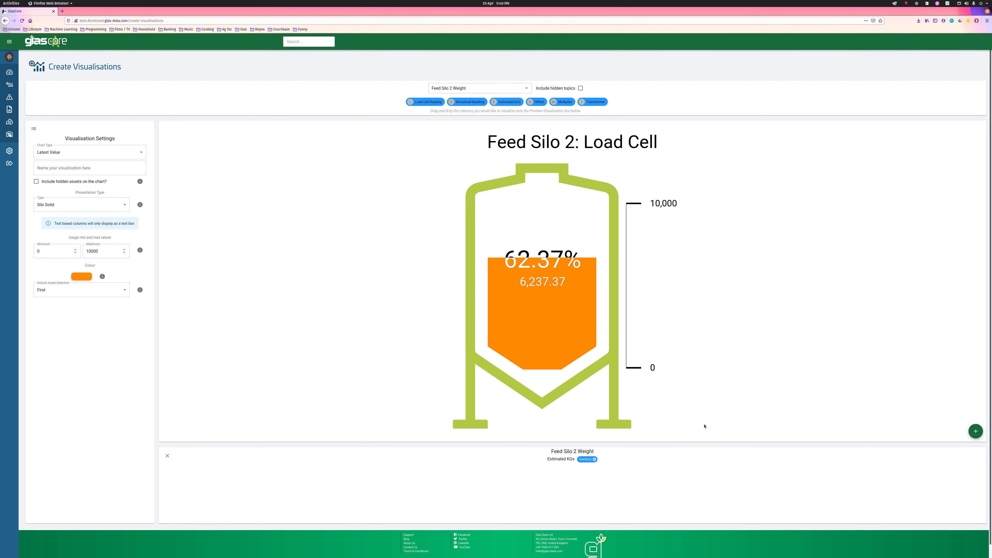
Save the silo visualisation and place Estimated KGs in the larger area of the Silo Info dashboard
click(977, 432)
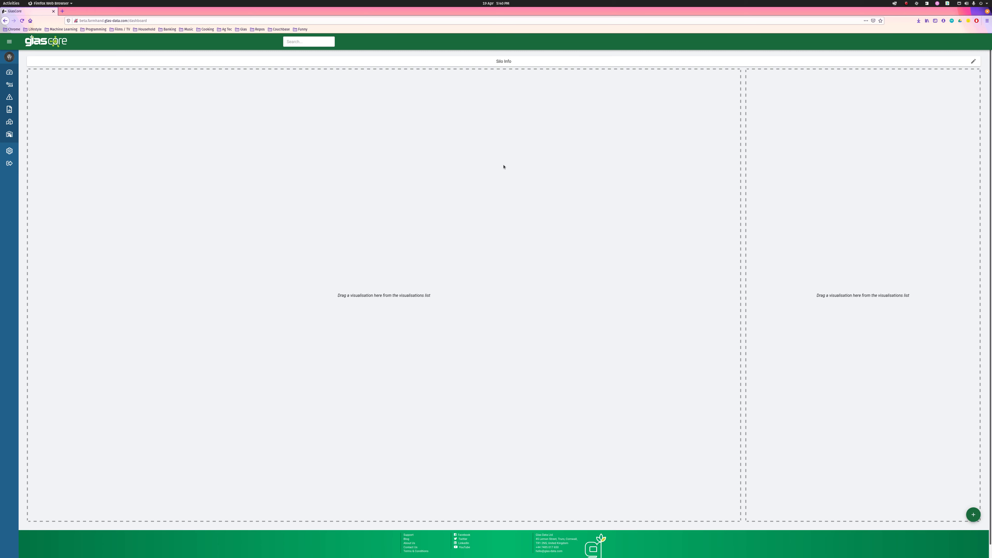
click(974, 515)
click(973, 468)
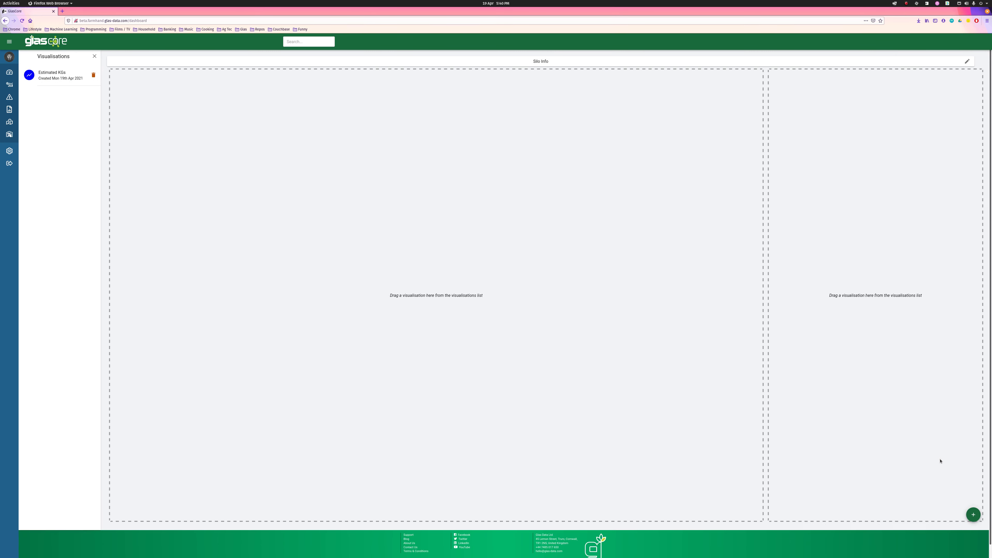
drag(55, 82, 275, 179)
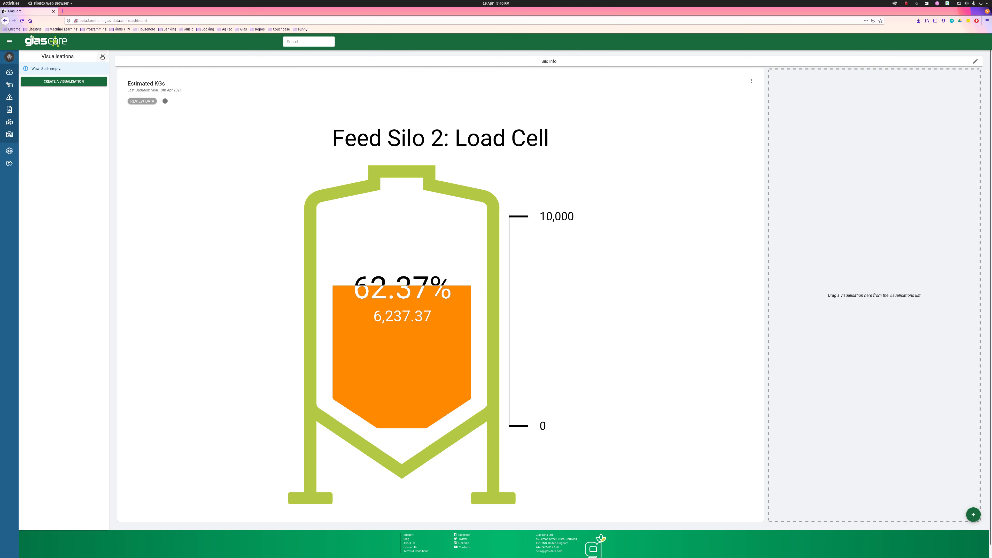